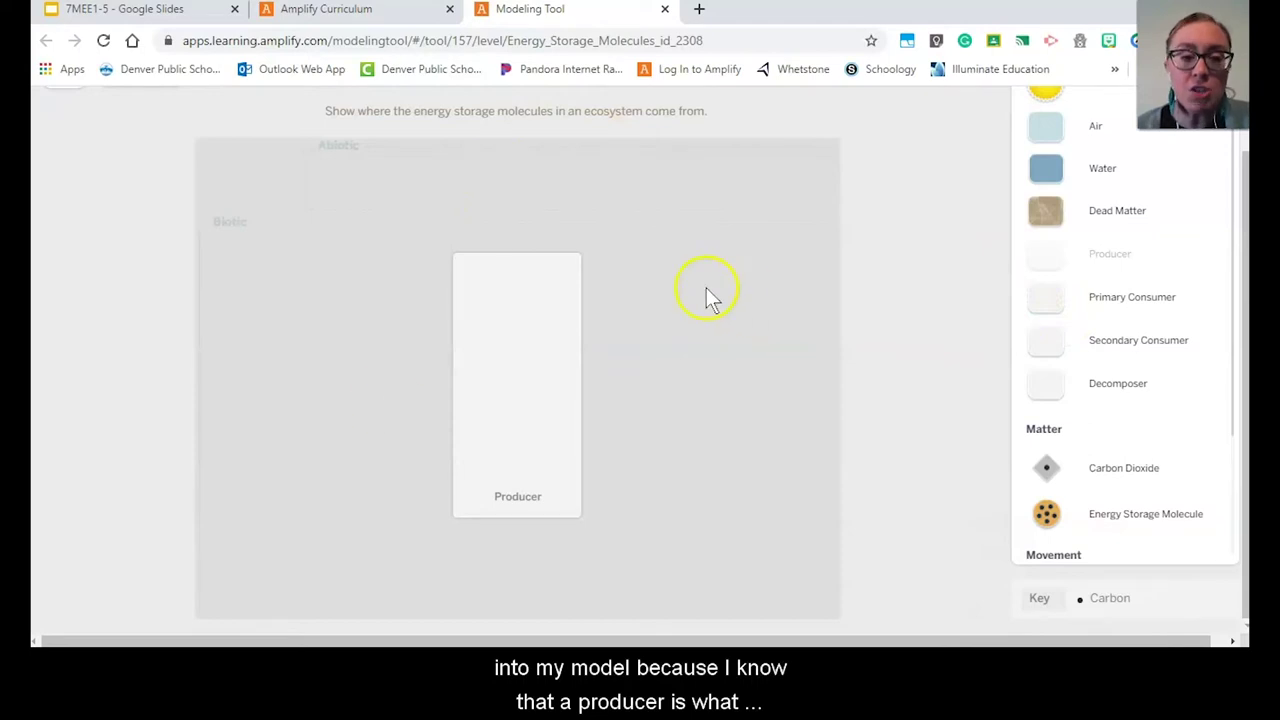
# - Add energy storage molecules inside the Producer in the ecosystem model
pyautogui.moveTo(567, 500); pyautogui.dragTo(535, 510)
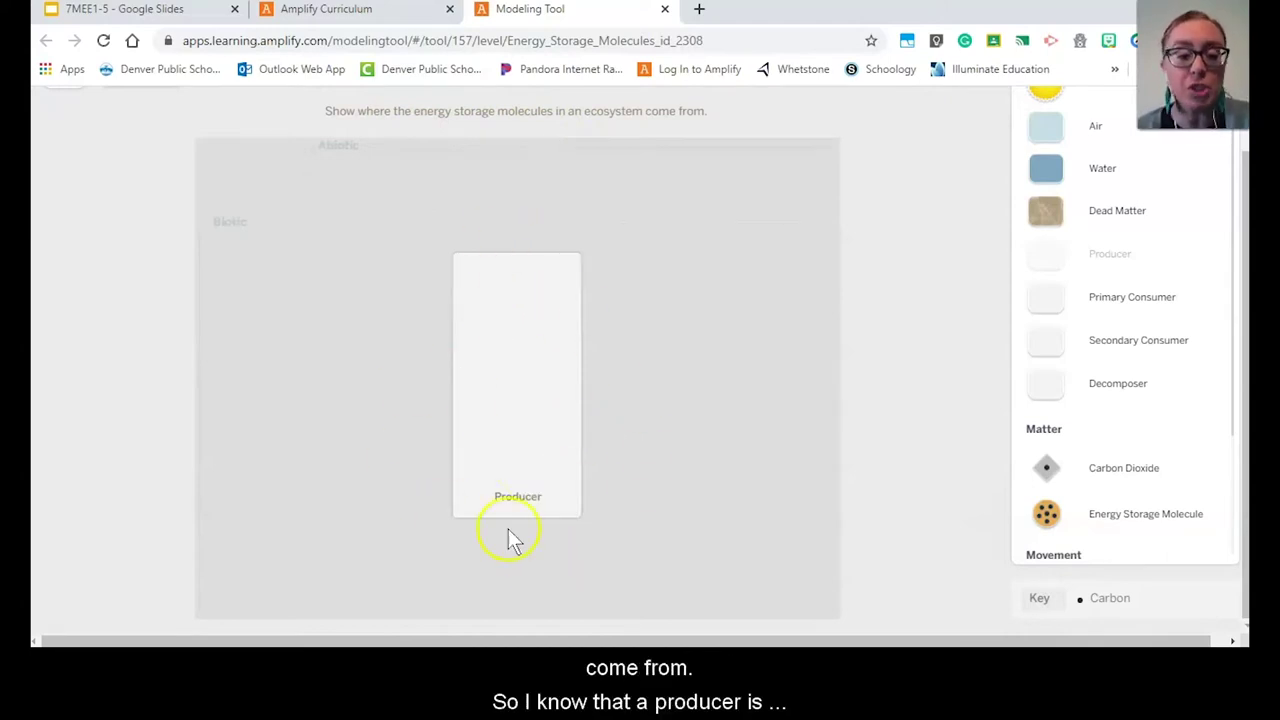
pyautogui.scroll(-1, 1106, 367)
pyautogui.scroll(-3, 1104, 358)
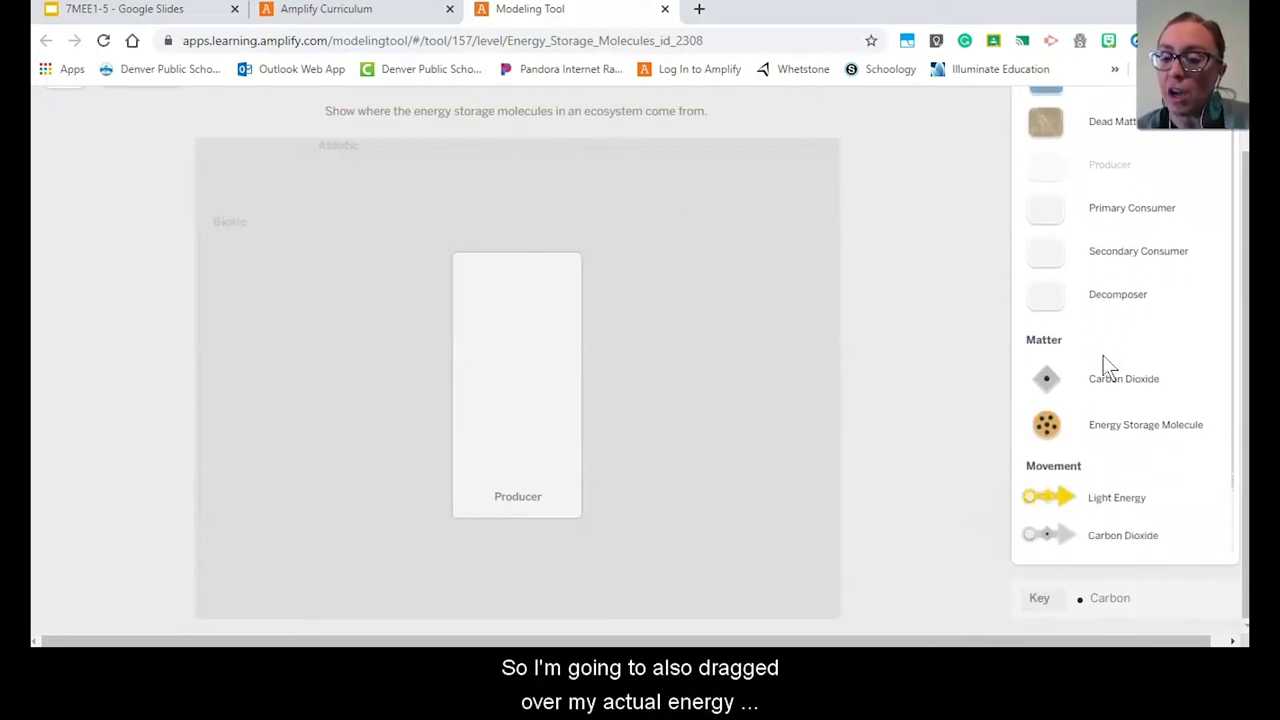
pyautogui.click(990, 437)
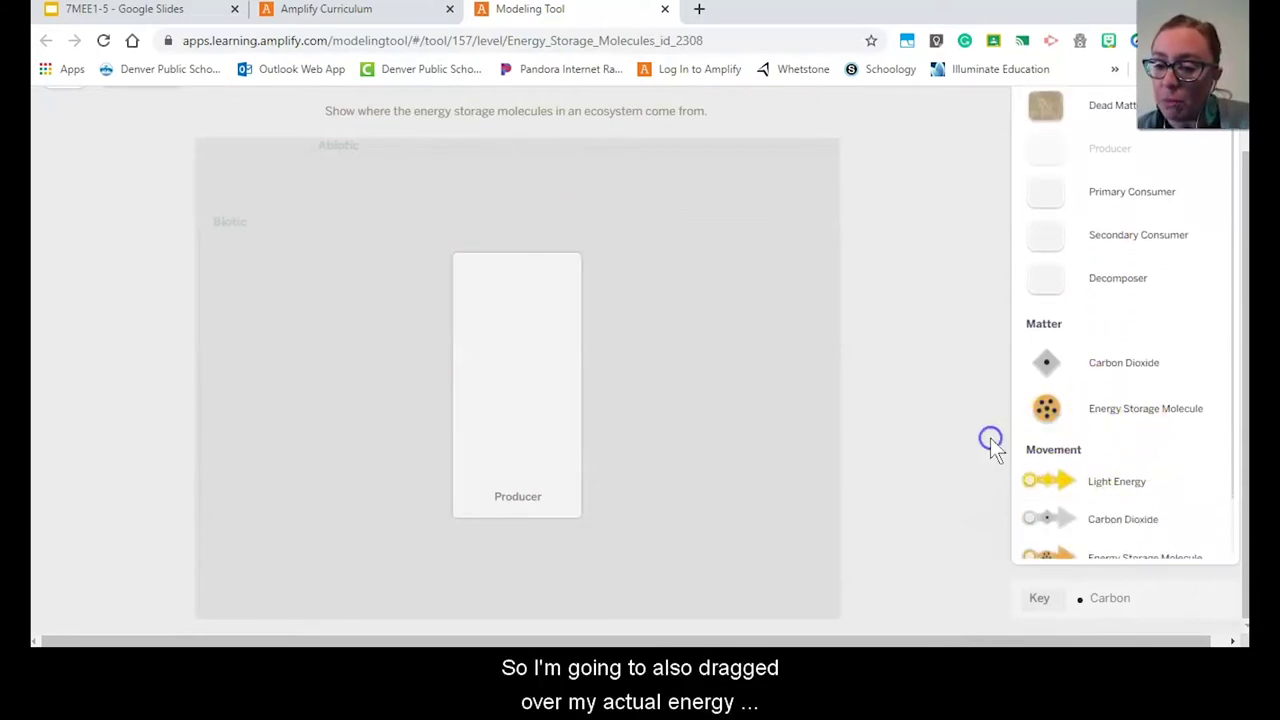
pyautogui.moveTo(1053, 420); pyautogui.dragTo(508, 475)
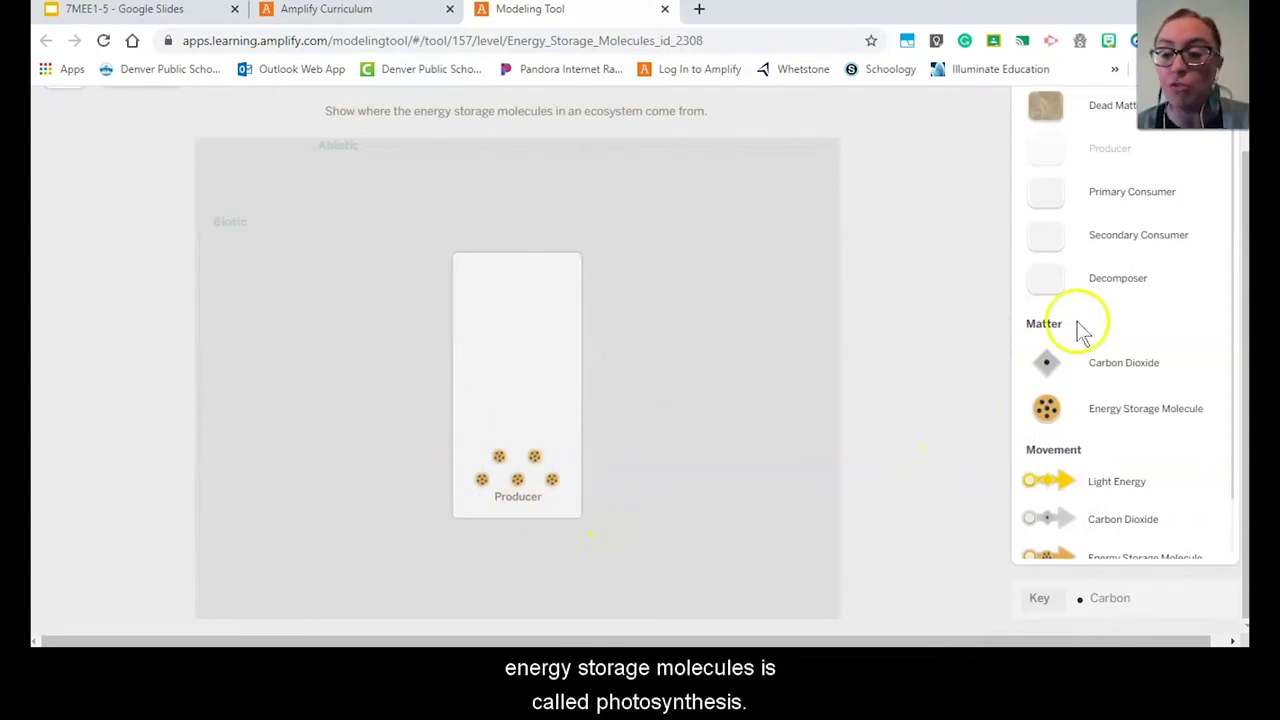
# - Place a Process Editor inside the Producer above the energy storage molecules and set its process to Photosynthesis
pyautogui.scroll(-1, 1090, 318)
pyautogui.scroll(-1, 1092, 318)
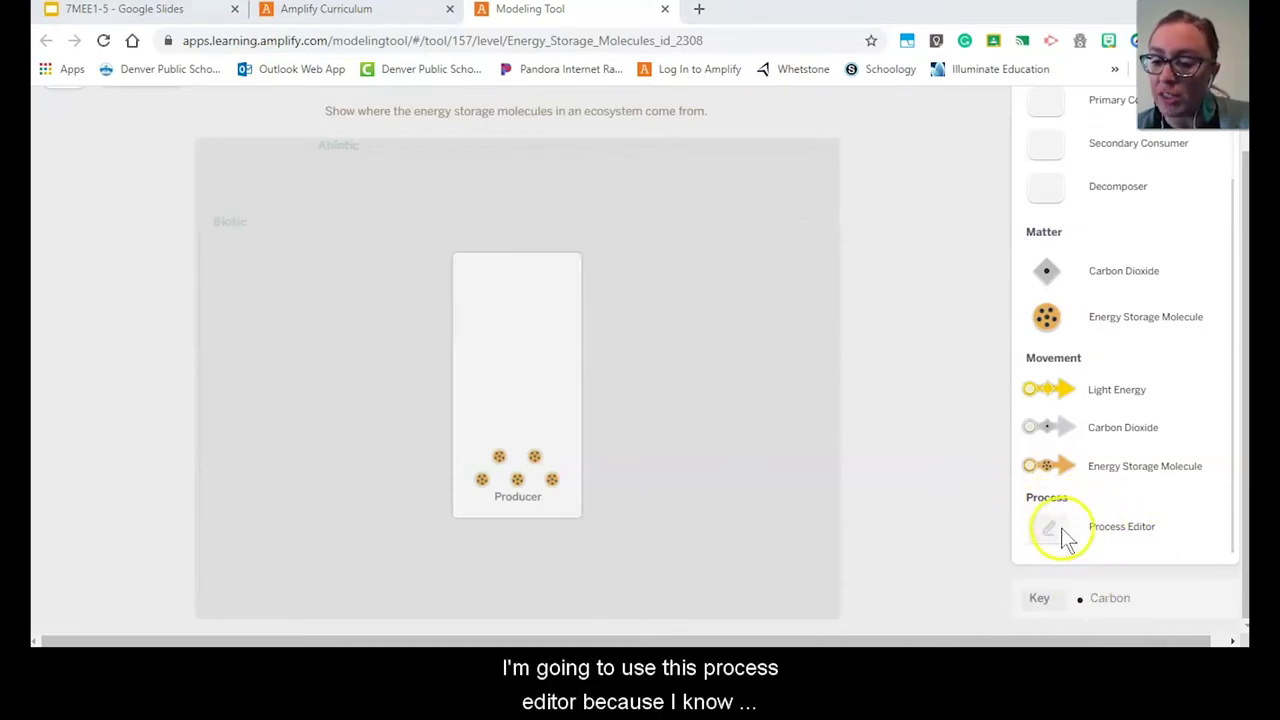
pyautogui.moveTo(1049, 531); pyautogui.dragTo(519, 353)
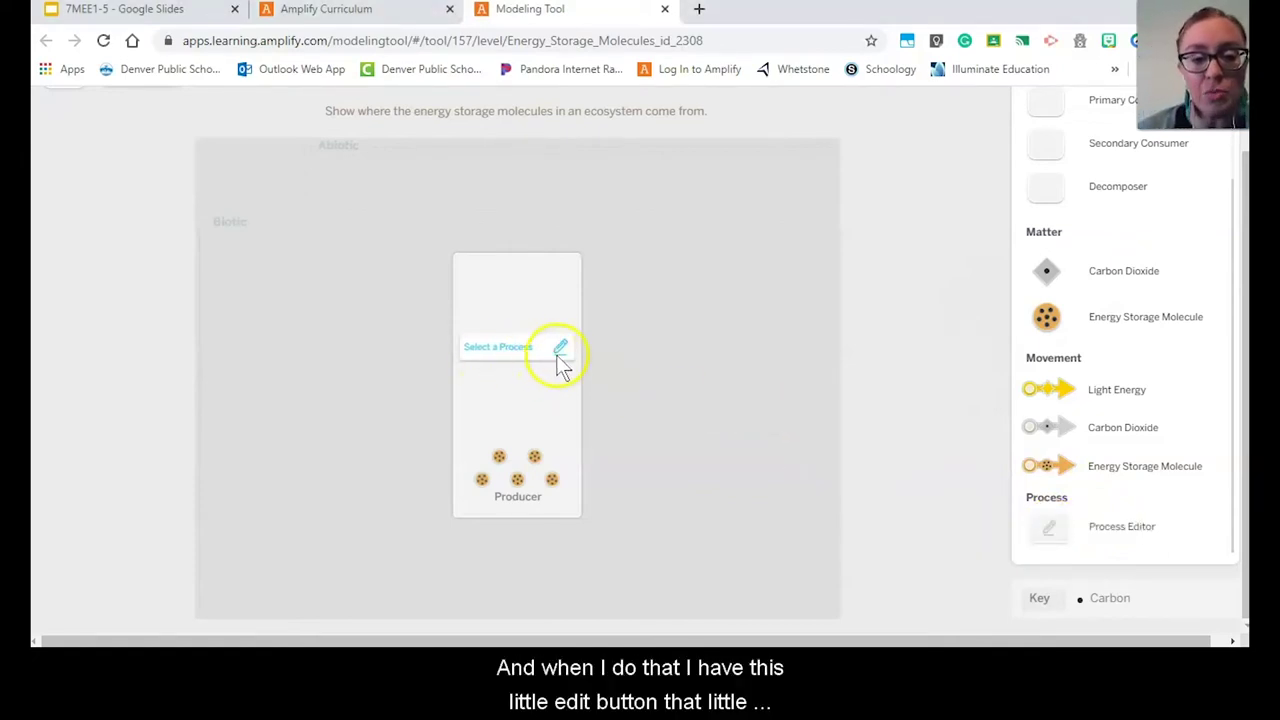
pyautogui.click(561, 349)
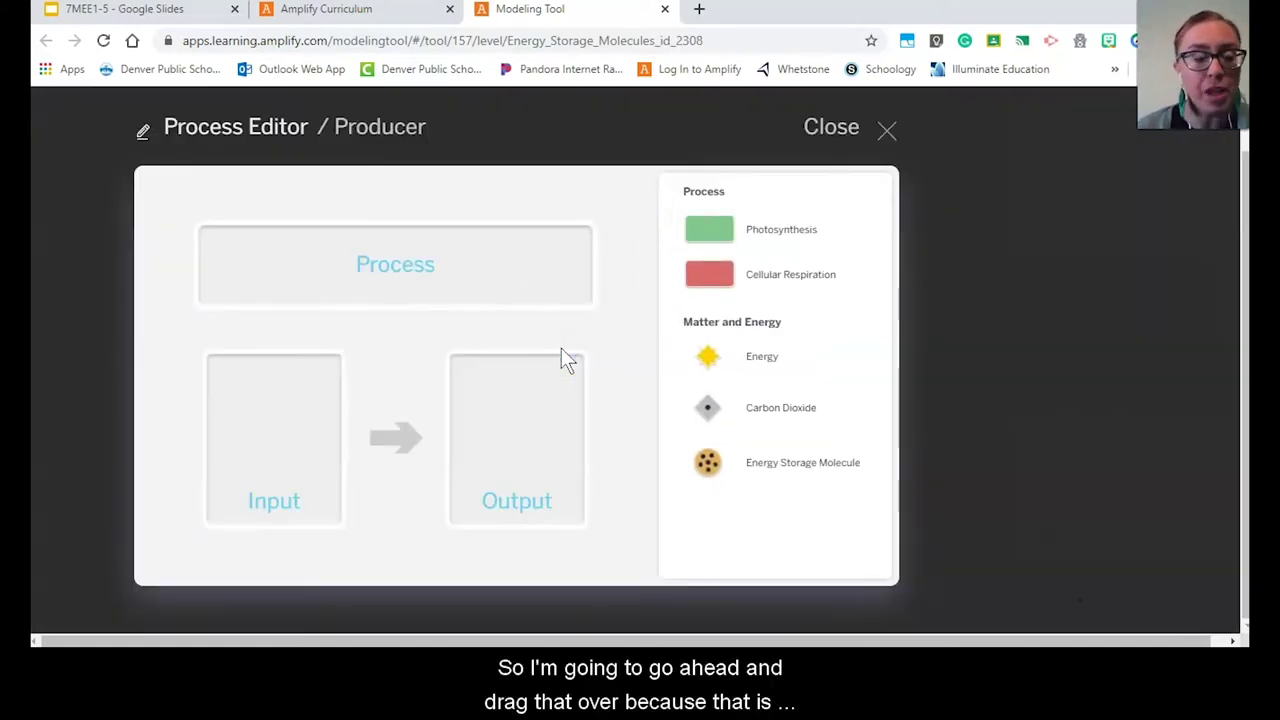
pyautogui.moveTo(706, 224); pyautogui.dragTo(373, 268)
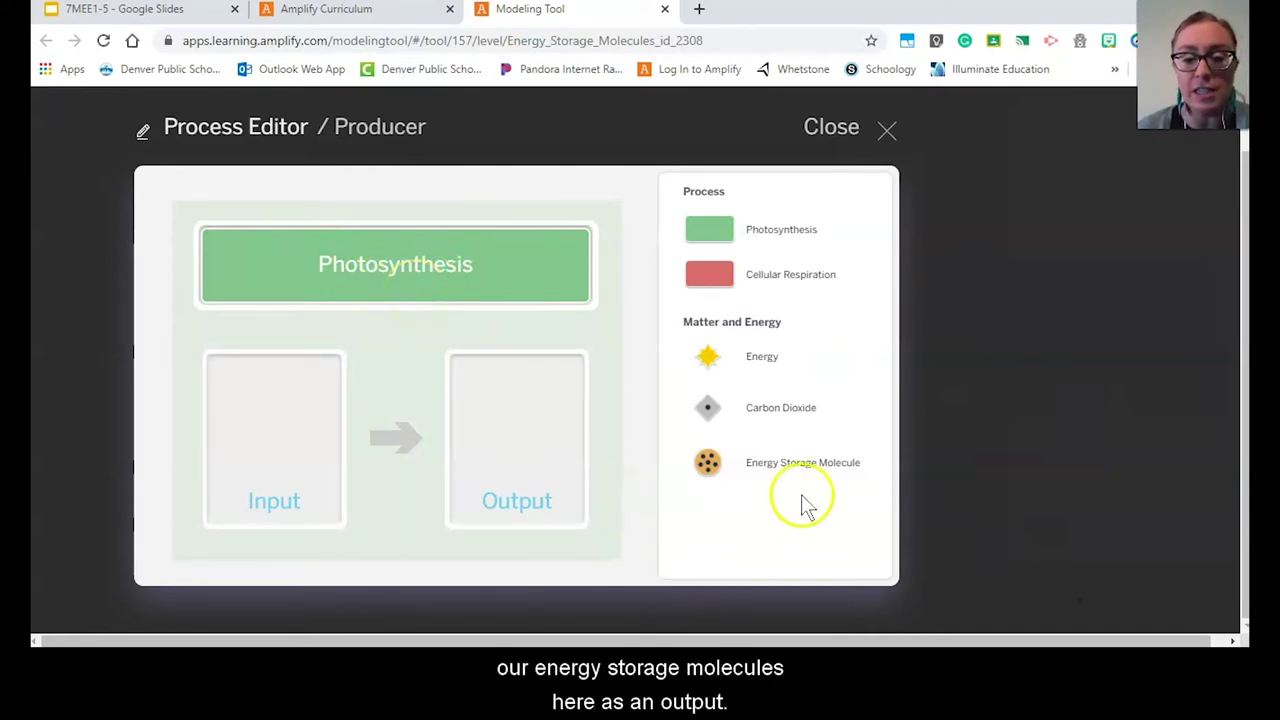
# - Give the photosynthesis process an energy storage molecule as output and energy and carbon dioxide as inputs, closing the process editor
pyautogui.moveTo(706, 463); pyautogui.dragTo(520, 434)
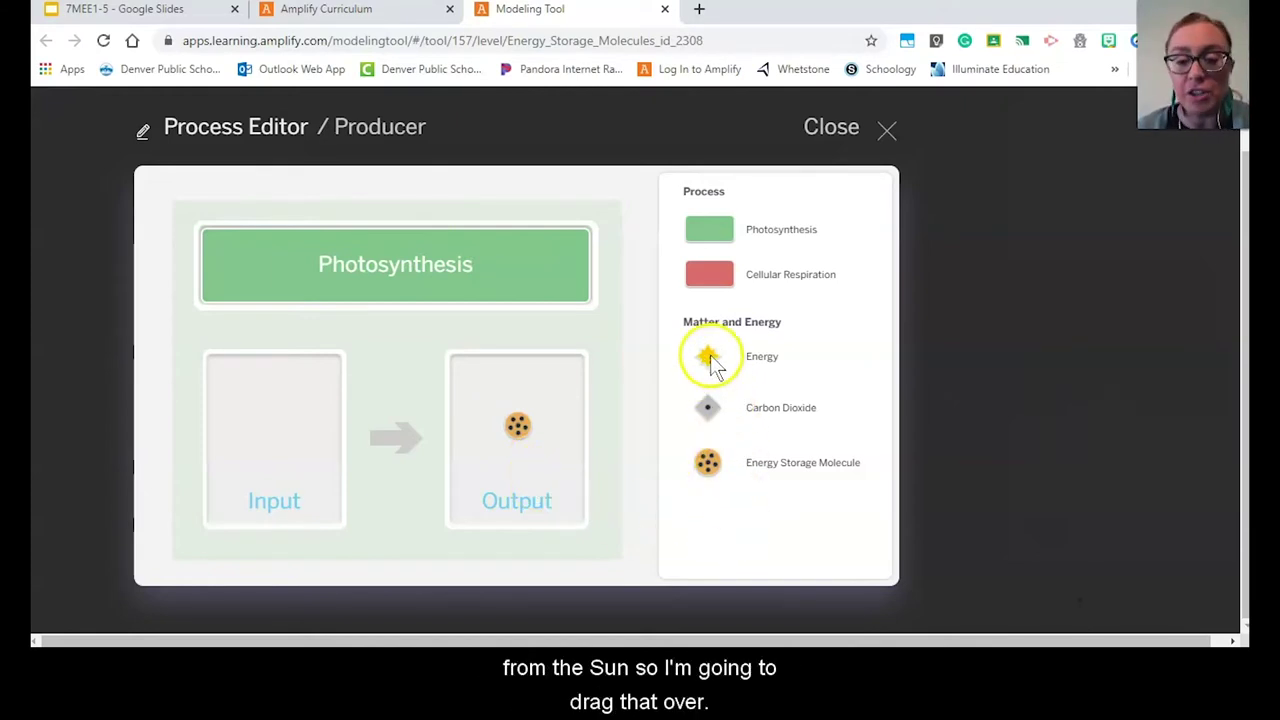
pyautogui.moveTo(709, 358)
pyautogui.mouseDown()
pyautogui.moveTo(486, 392)
pyautogui.moveTo(281, 397)
pyautogui.mouseUp()
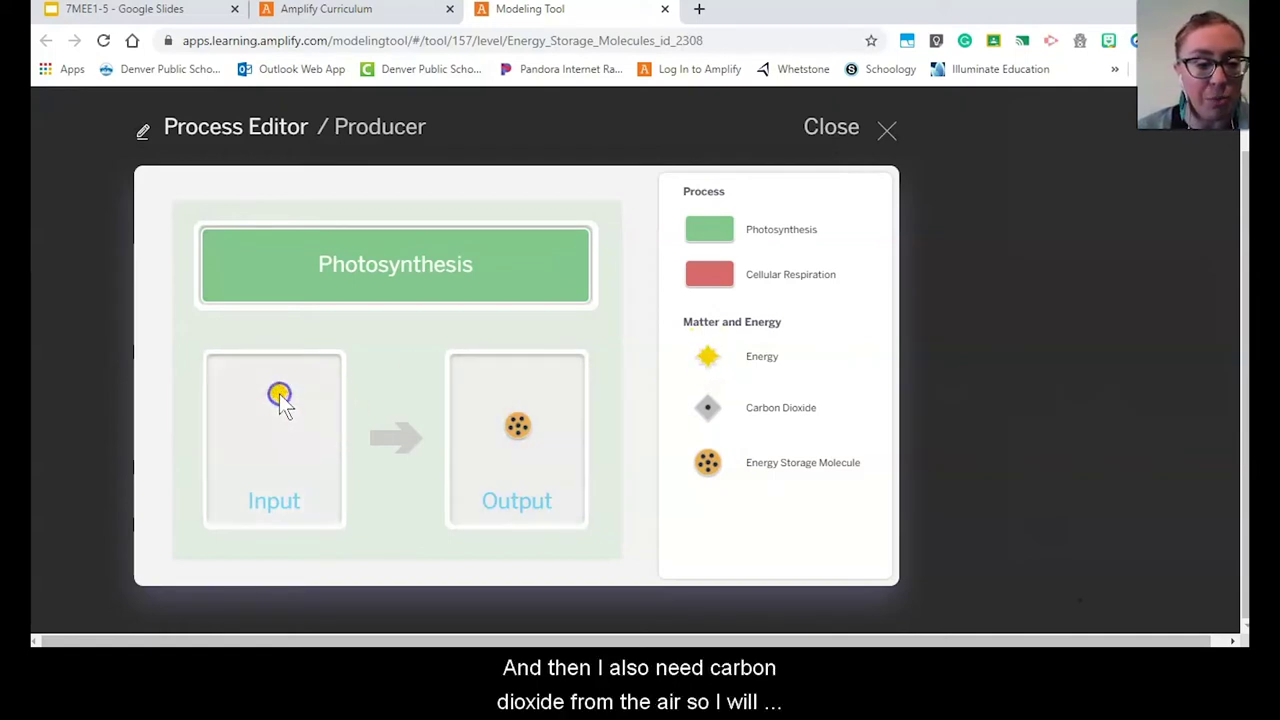
pyautogui.moveTo(708, 408)
pyautogui.mouseDown()
pyautogui.moveTo(326, 414)
pyautogui.moveTo(255, 440)
pyautogui.mouseUp()
pyautogui.click(278, 463)
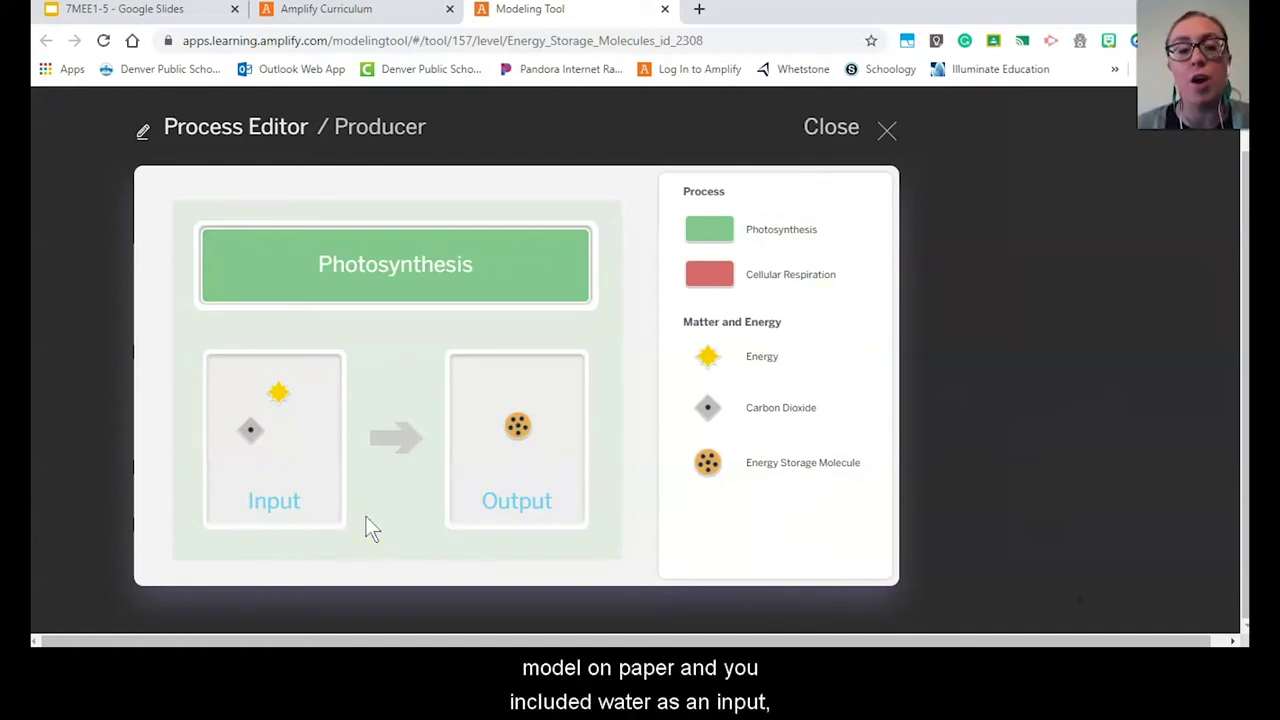
pyautogui.click(284, 510)
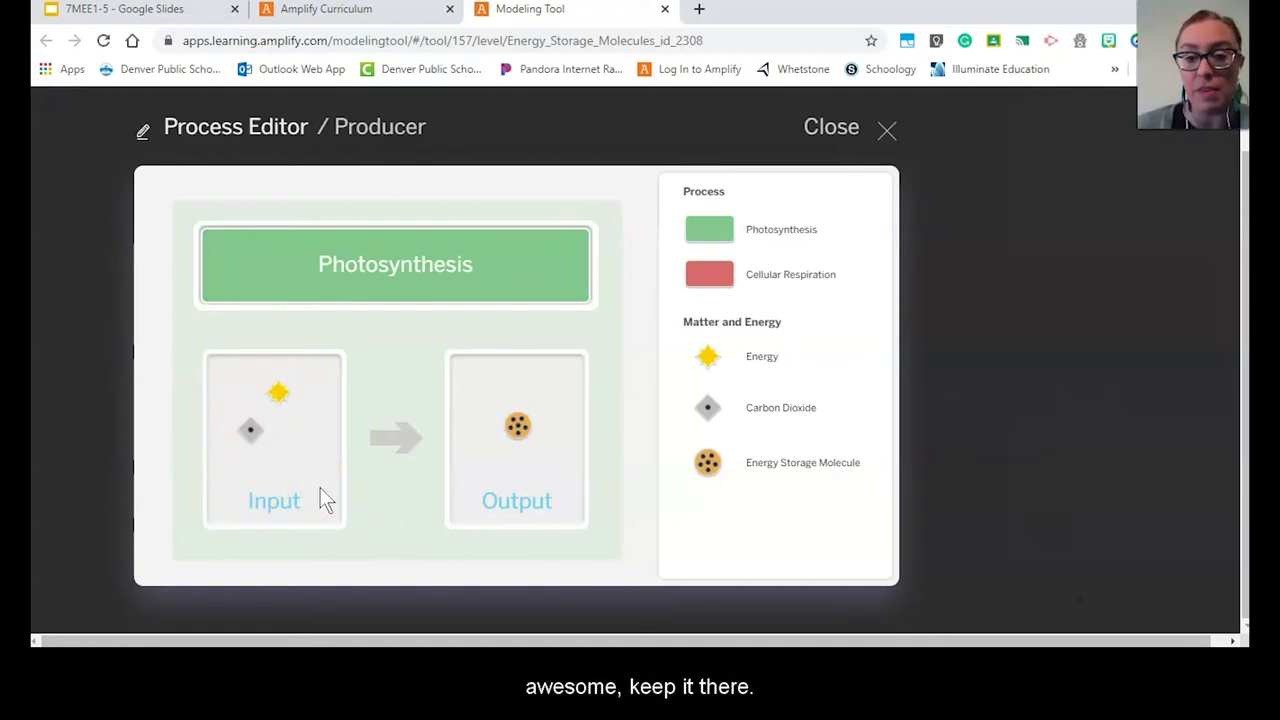
pyautogui.click(774, 289)
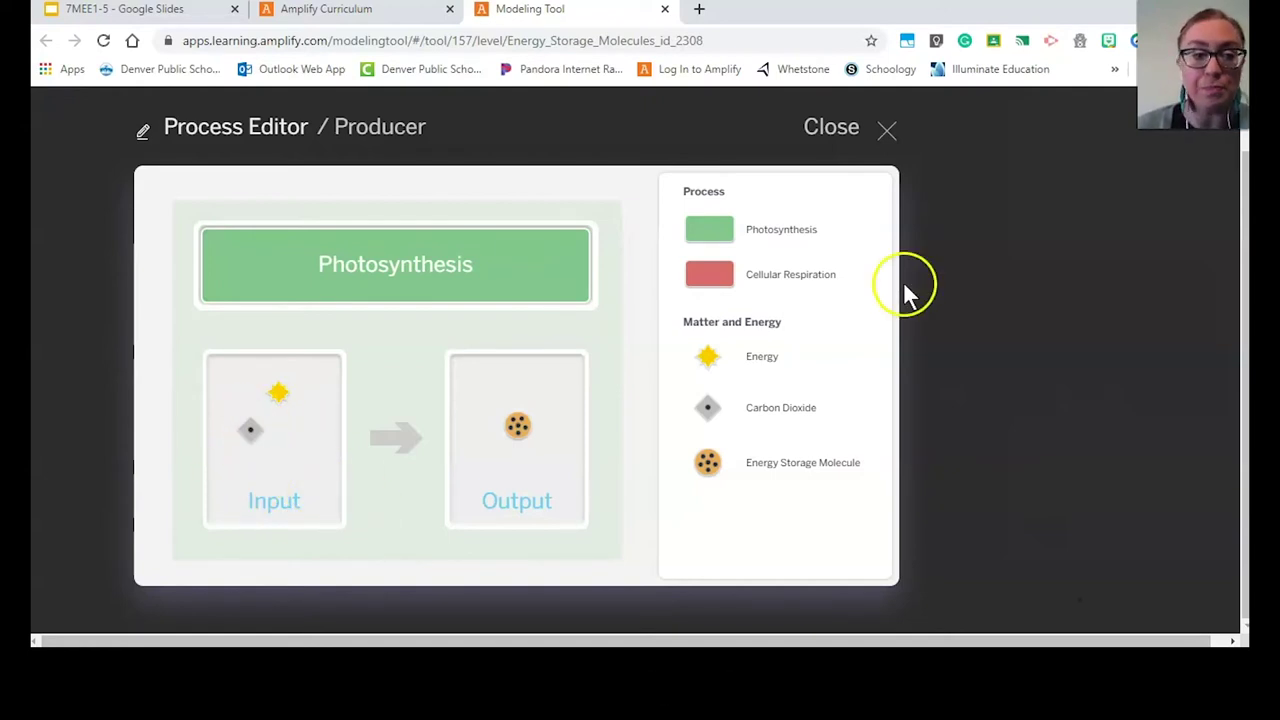
pyautogui.click(823, 127)
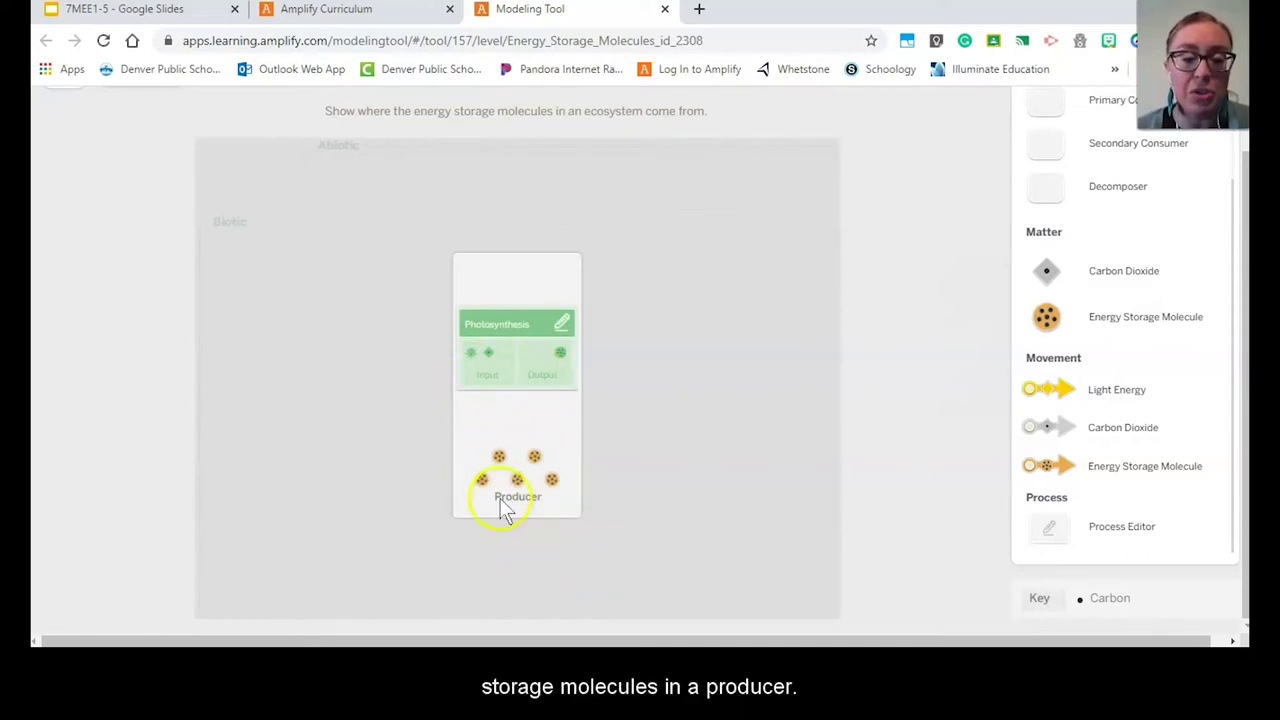
# - Add Sunlight to the abiotic area of the model
pyautogui.scroll(2, 645, 444)
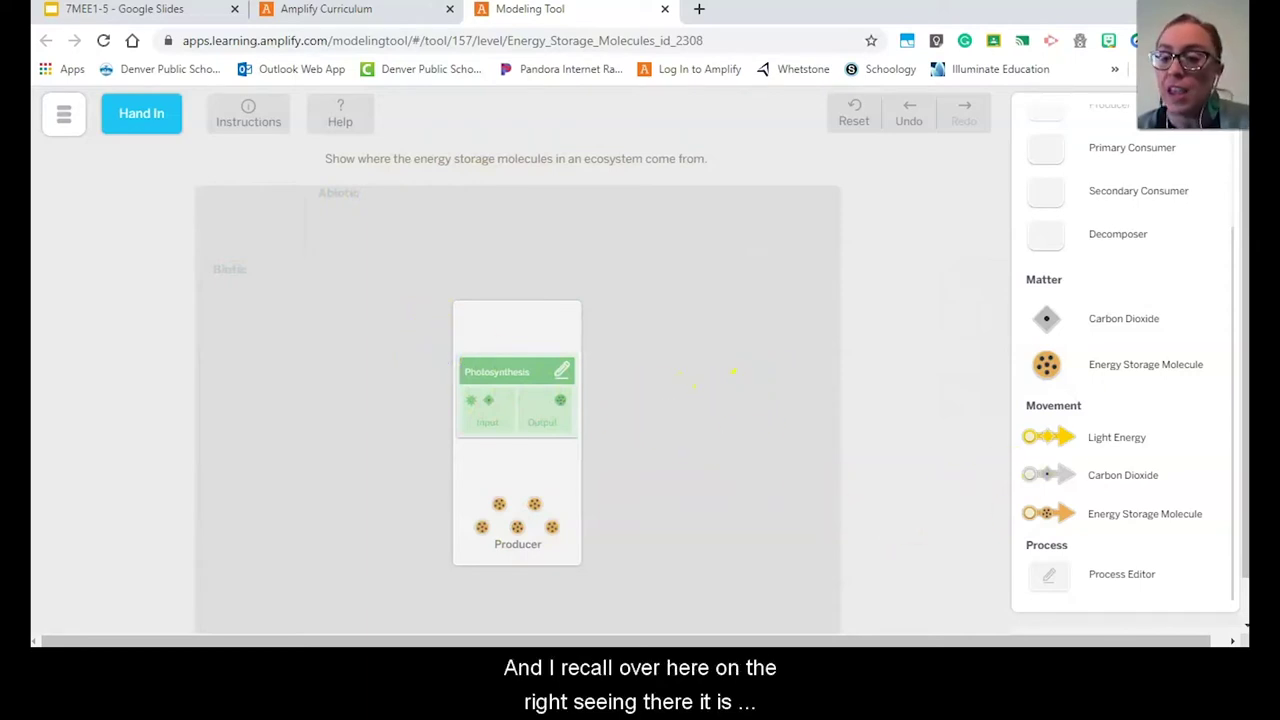
pyautogui.scroll(3, 1115, 243)
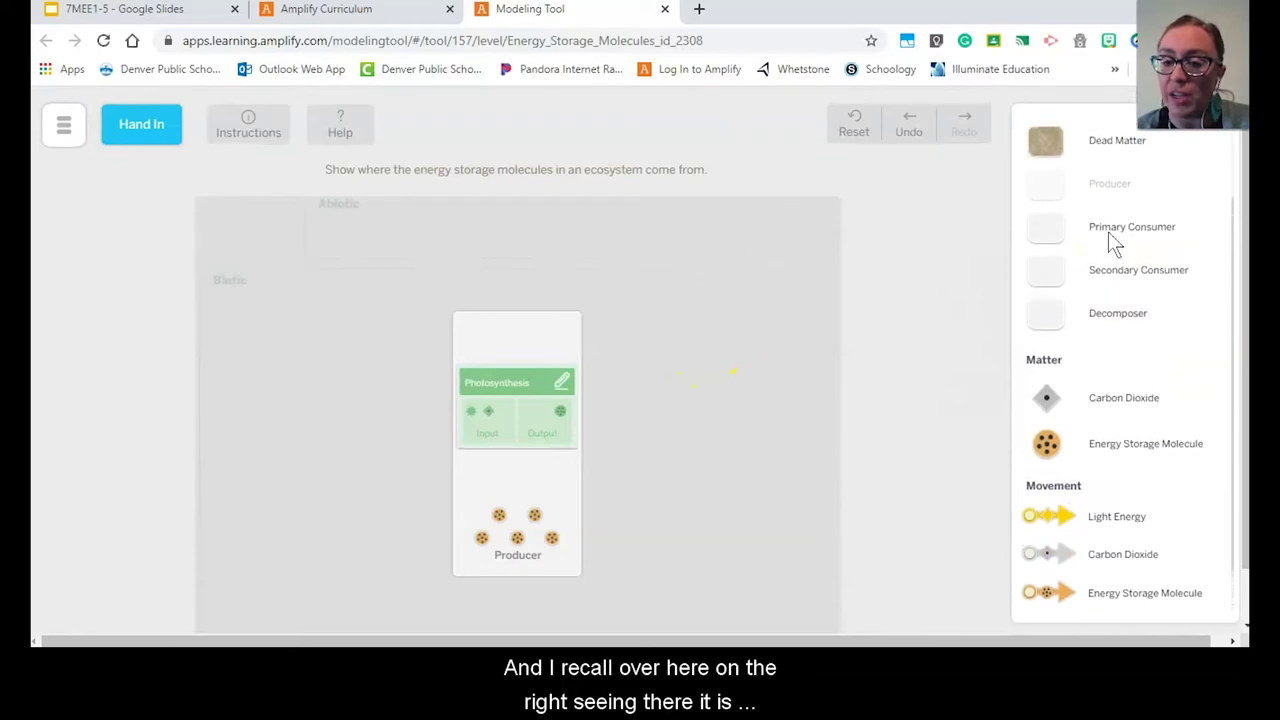
pyautogui.scroll(2, 1110, 240)
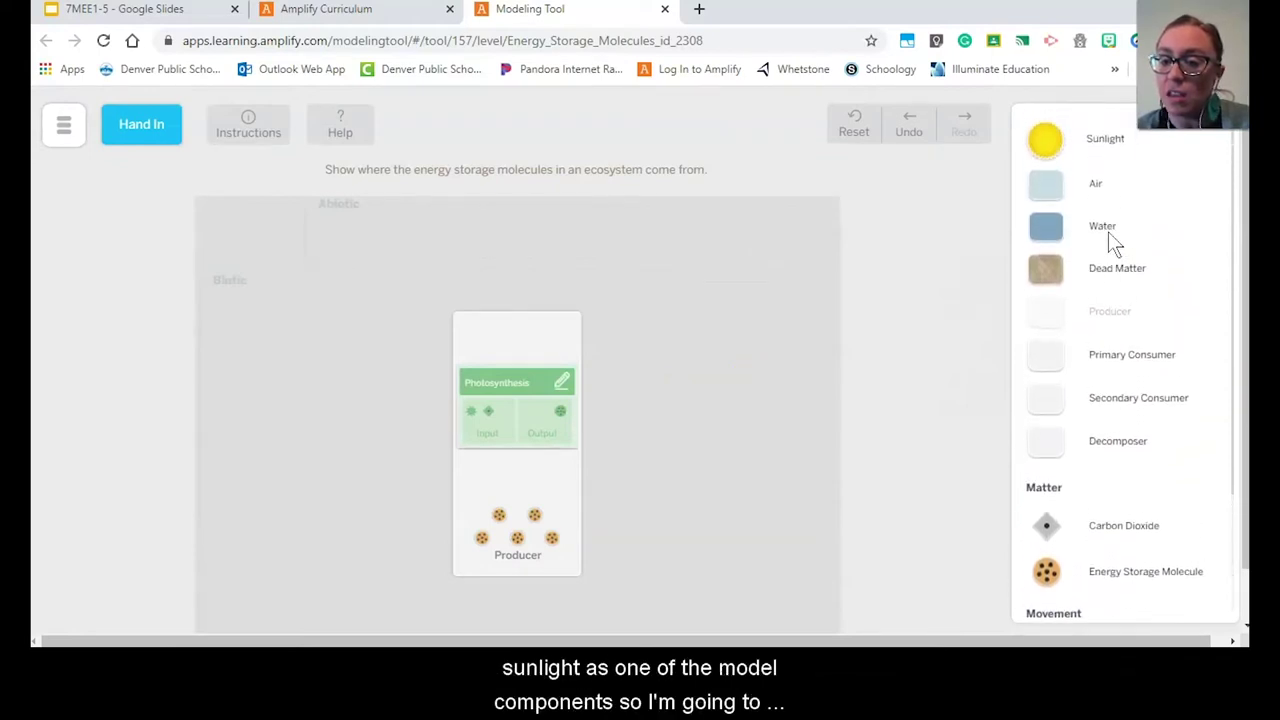
pyautogui.moveTo(1048, 140); pyautogui.dragTo(430, 246)
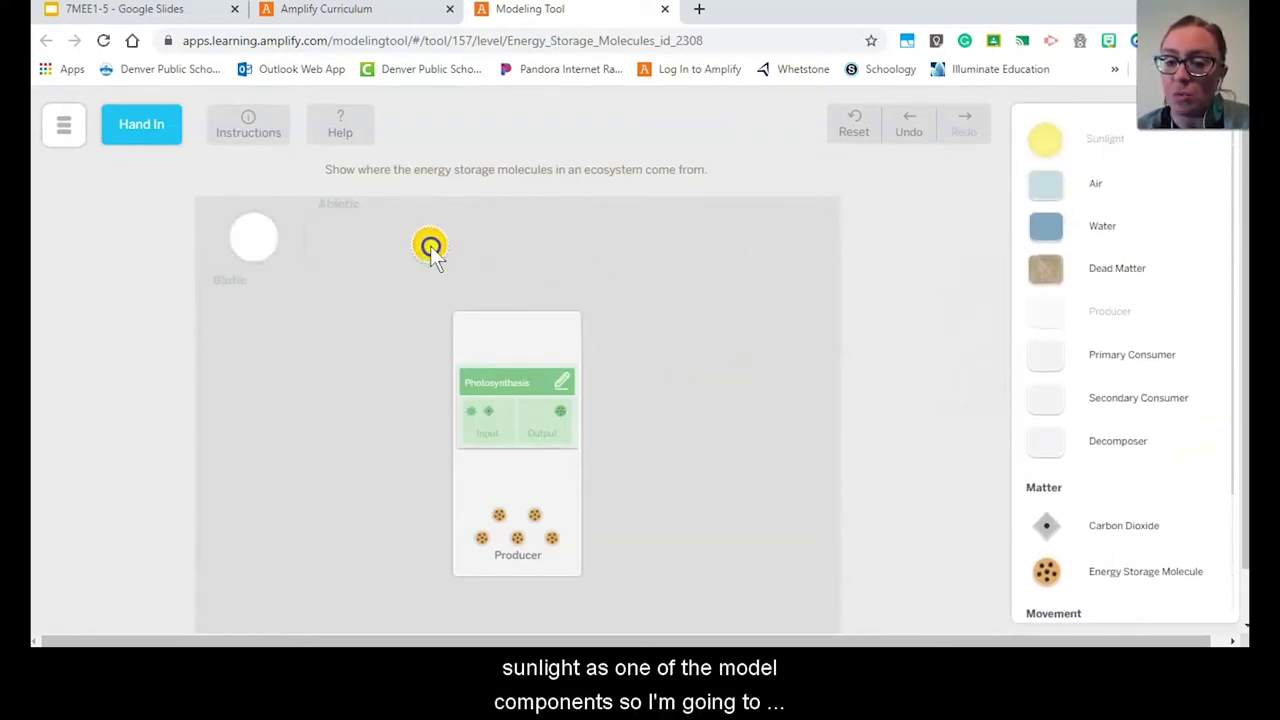
pyautogui.moveTo(242, 238); pyautogui.dragTo(250, 242)
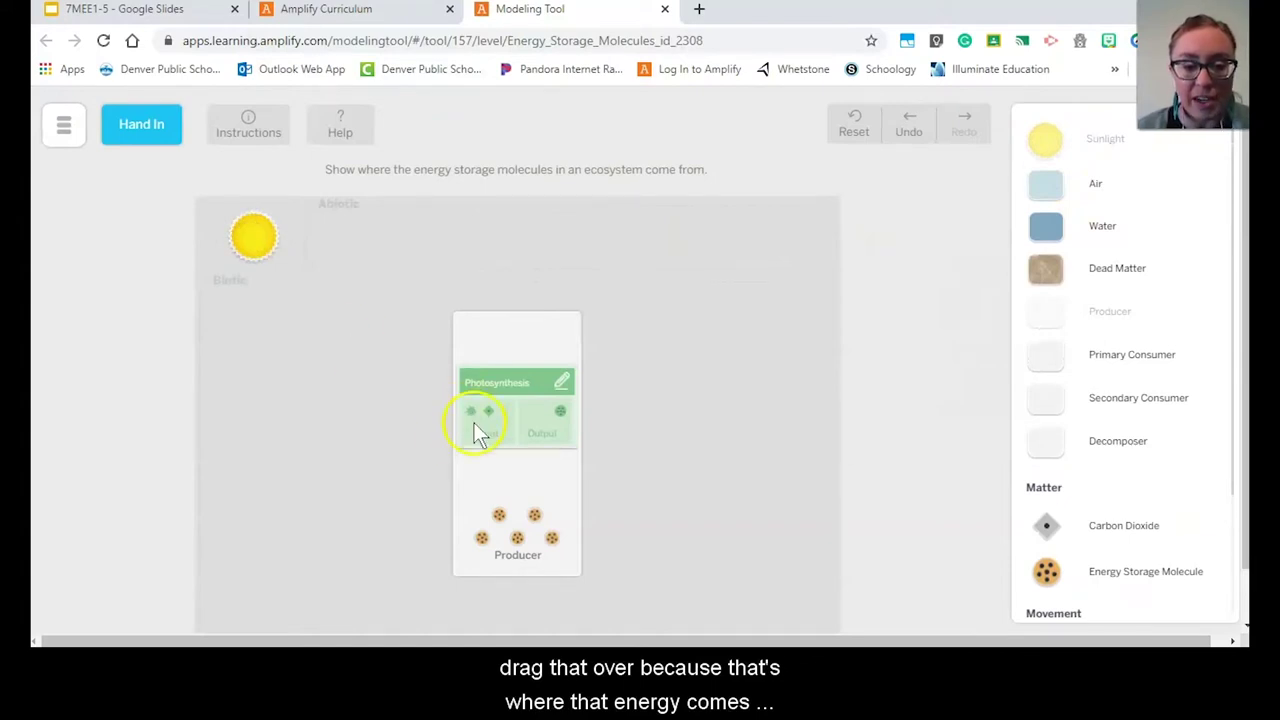
# - Connect the sun to the Producer's photosynthesis process with a Light Energy movement arrow
pyautogui.scroll(-2, 1131, 528)
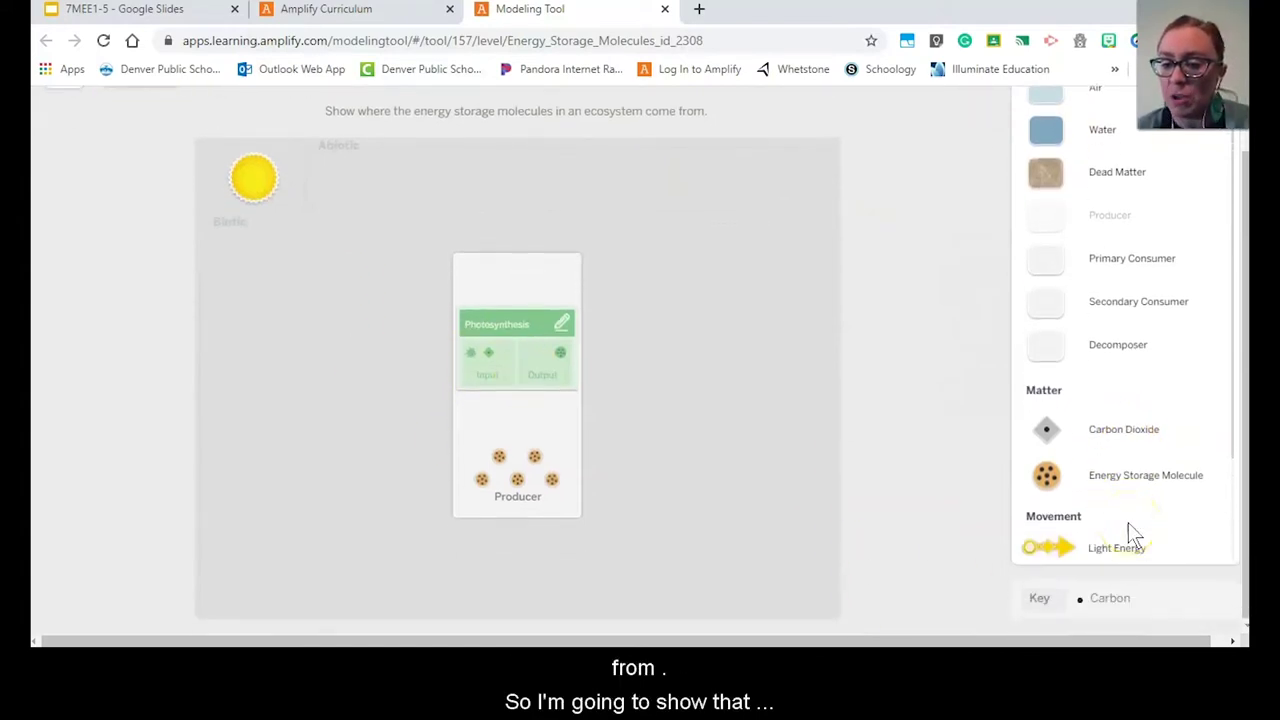
pyautogui.scroll(-1, 1128, 522)
pyautogui.moveTo(1054, 499); pyautogui.dragTo(452, 331)
pyautogui.click(282, 190)
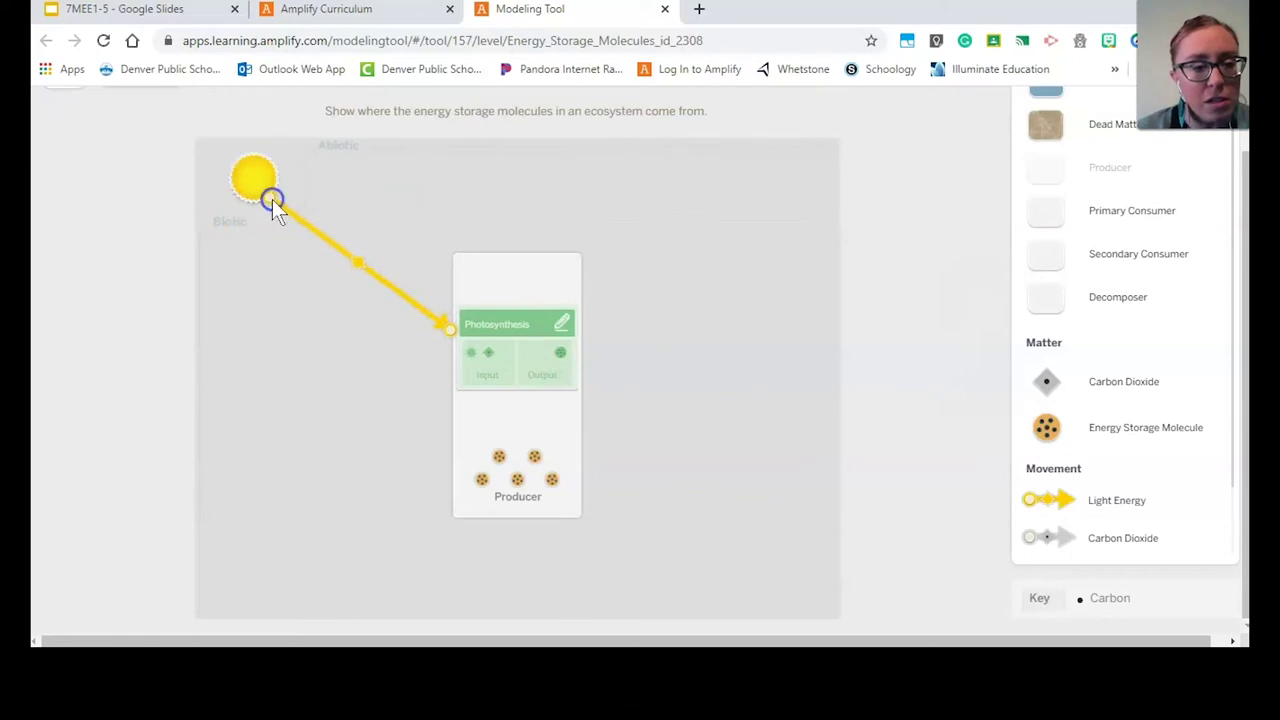
pyautogui.click(340, 250)
pyautogui.click(455, 325)
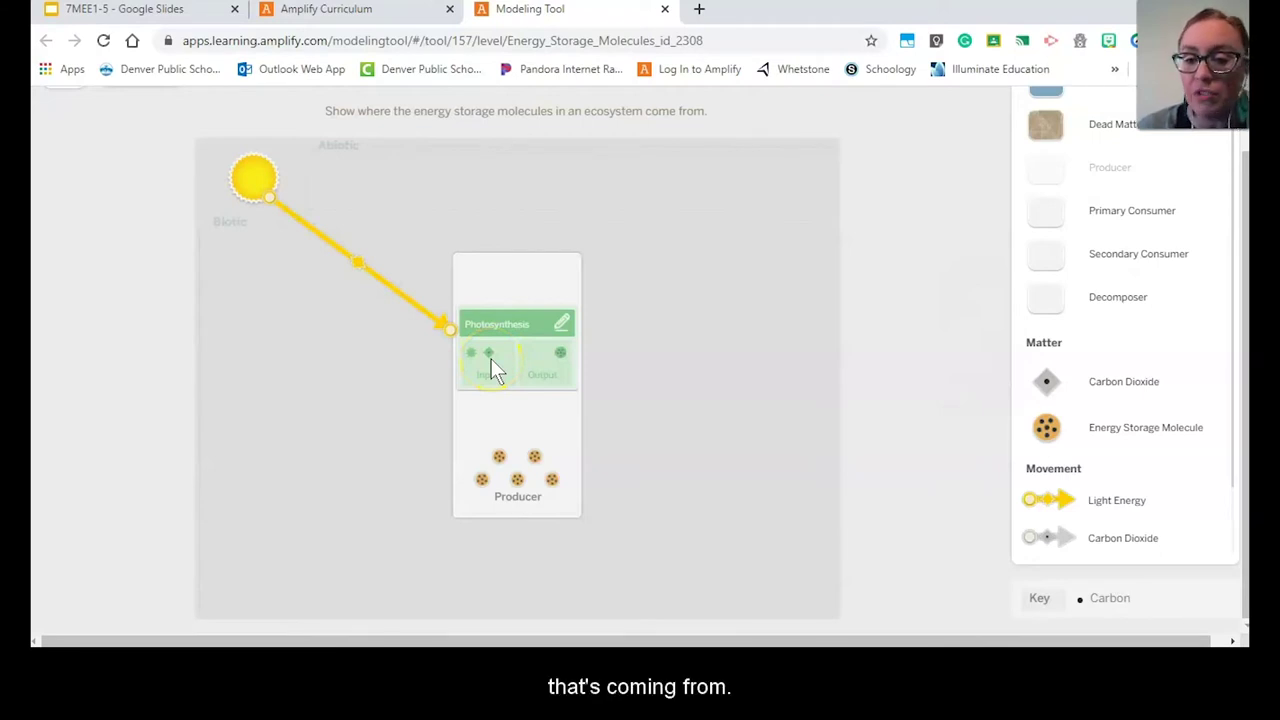
# - Add Air to the abiotic area beside the sun and fill it with carbon dioxide
pyautogui.scroll(2, 1130, 158)
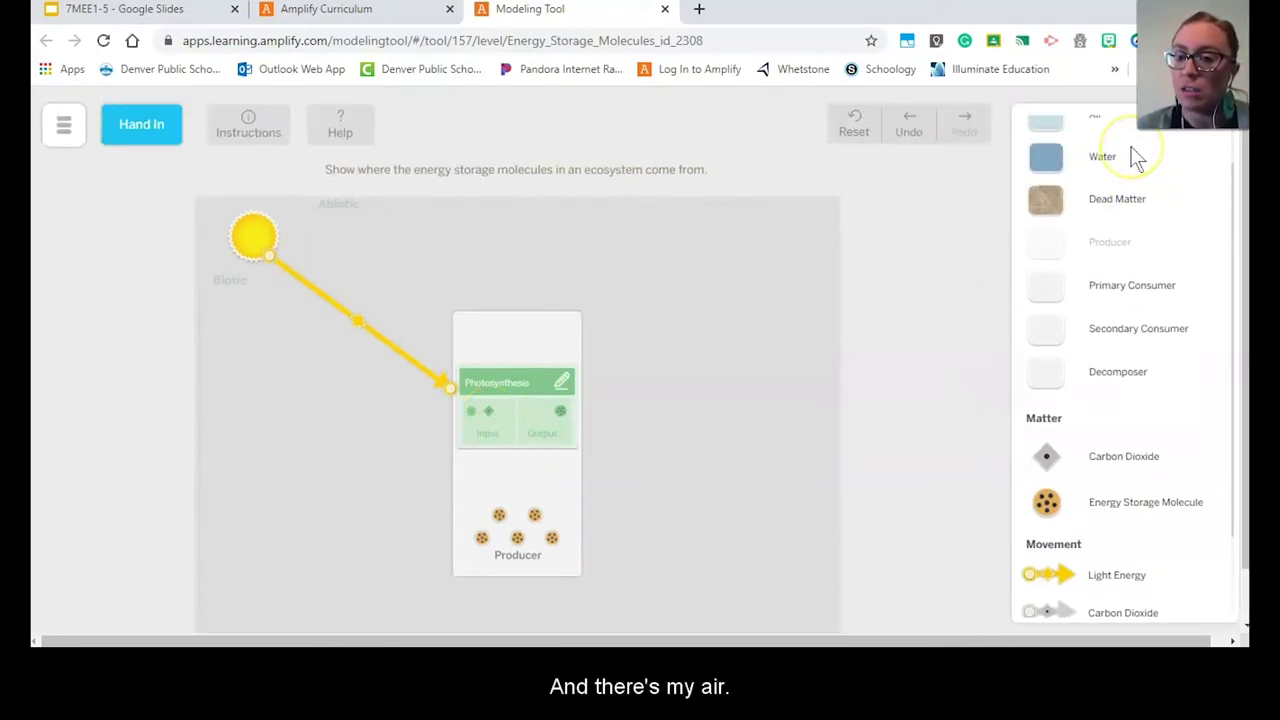
pyautogui.scroll(2, 1135, 157)
pyautogui.moveTo(1040, 160); pyautogui.dragTo(565, 240)
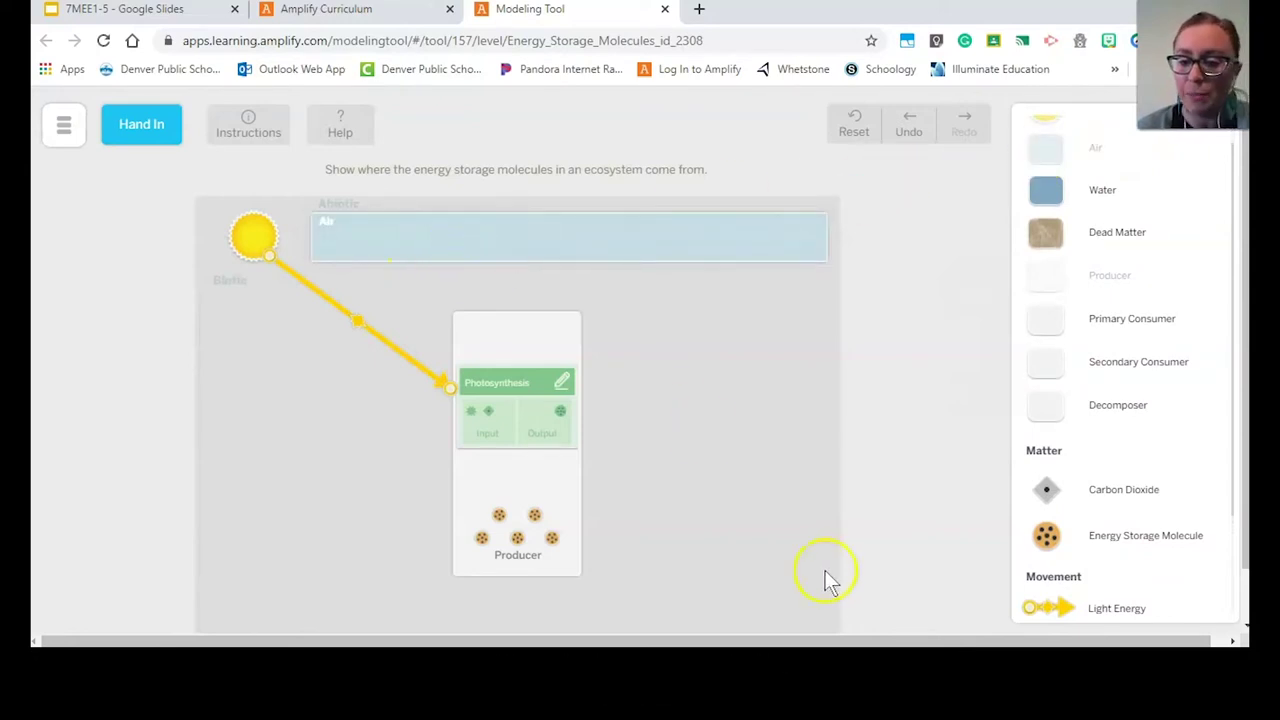
pyautogui.moveTo(1046, 489); pyautogui.dragTo(790, 388)
pyautogui.moveTo(617, 262); pyautogui.dragTo(588, 246)
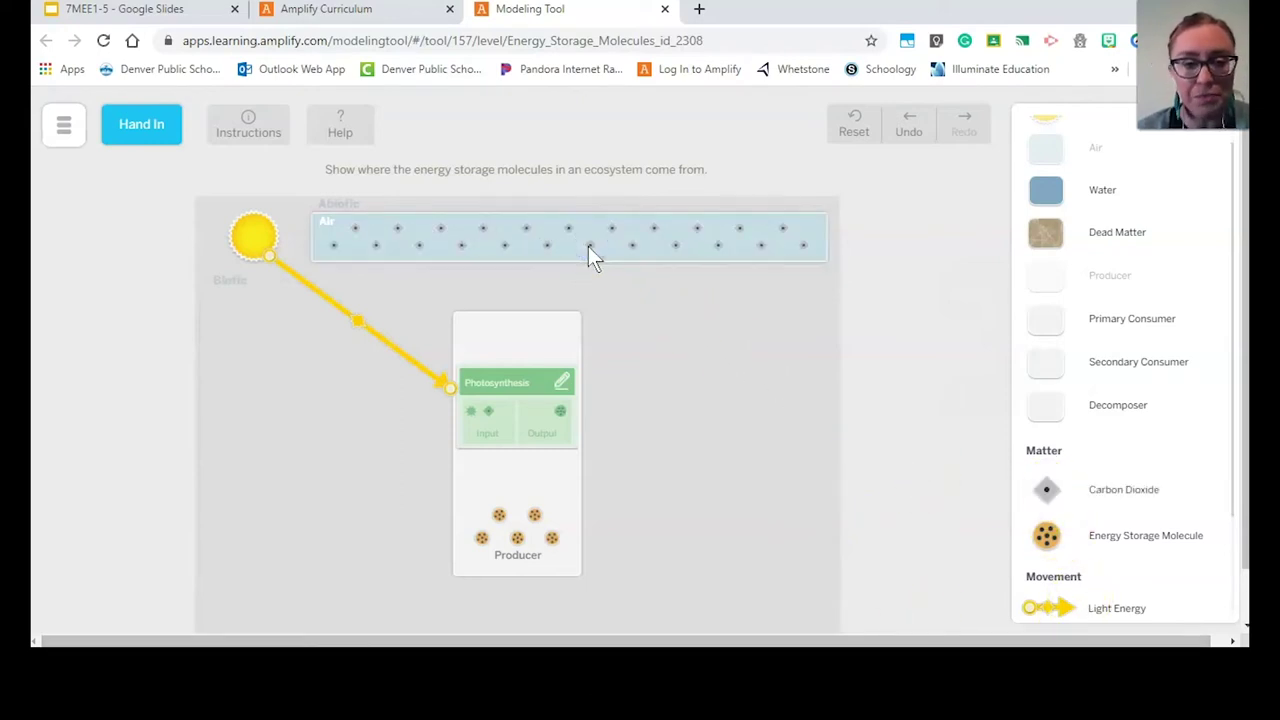
# - Connect the Air to the top of the Producer with a Carbon Dioxide movement arrow
pyautogui.scroll(-2, 1156, 521)
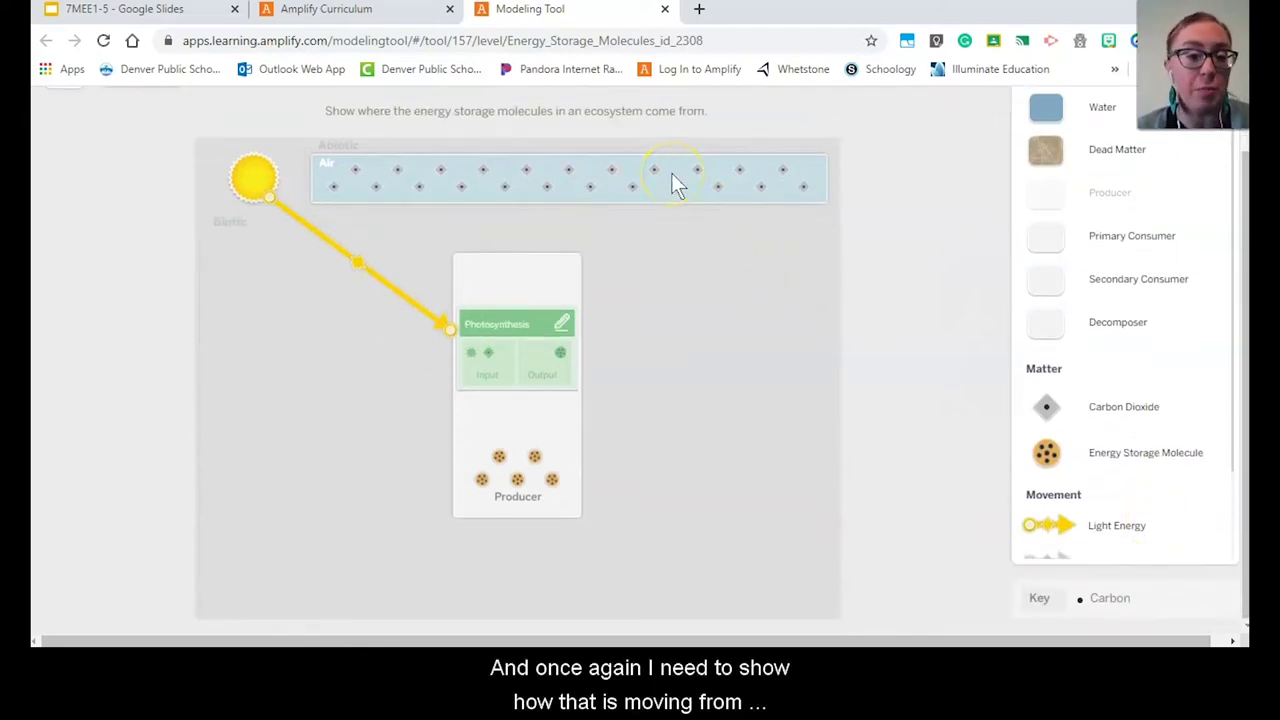
pyautogui.scroll(-1, 1130, 480)
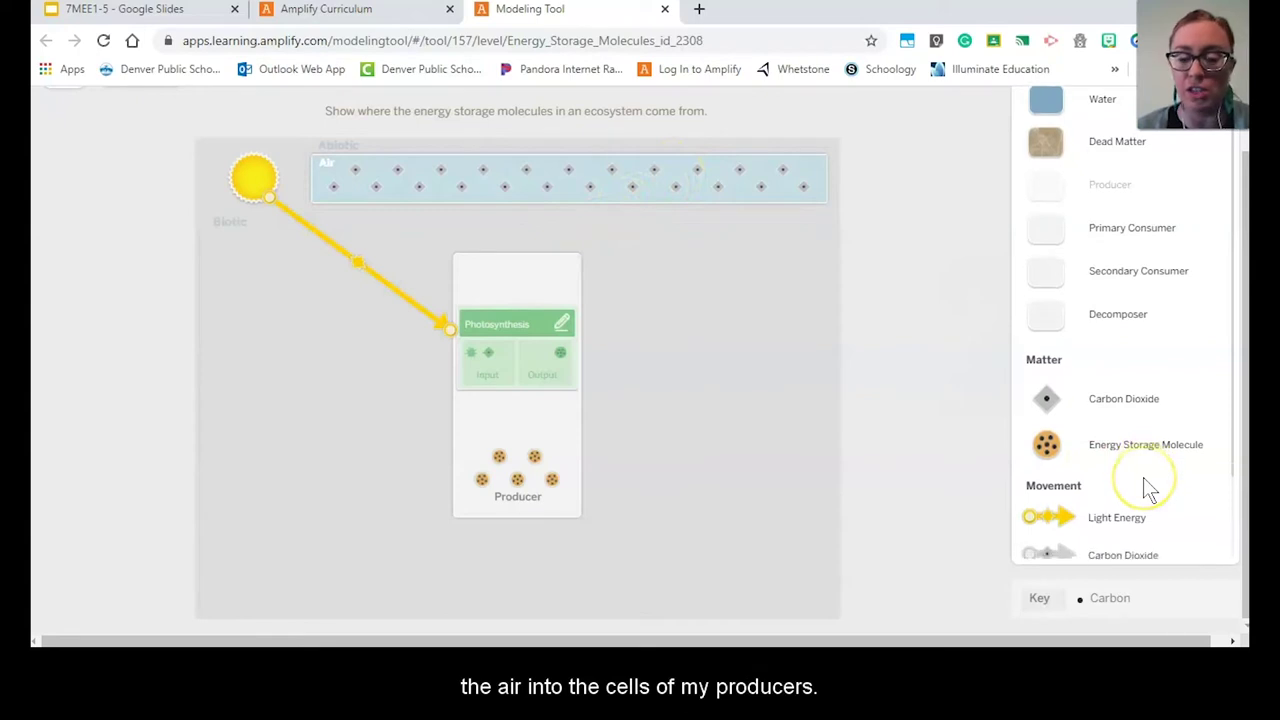
pyautogui.scroll(-2, 1143, 477)
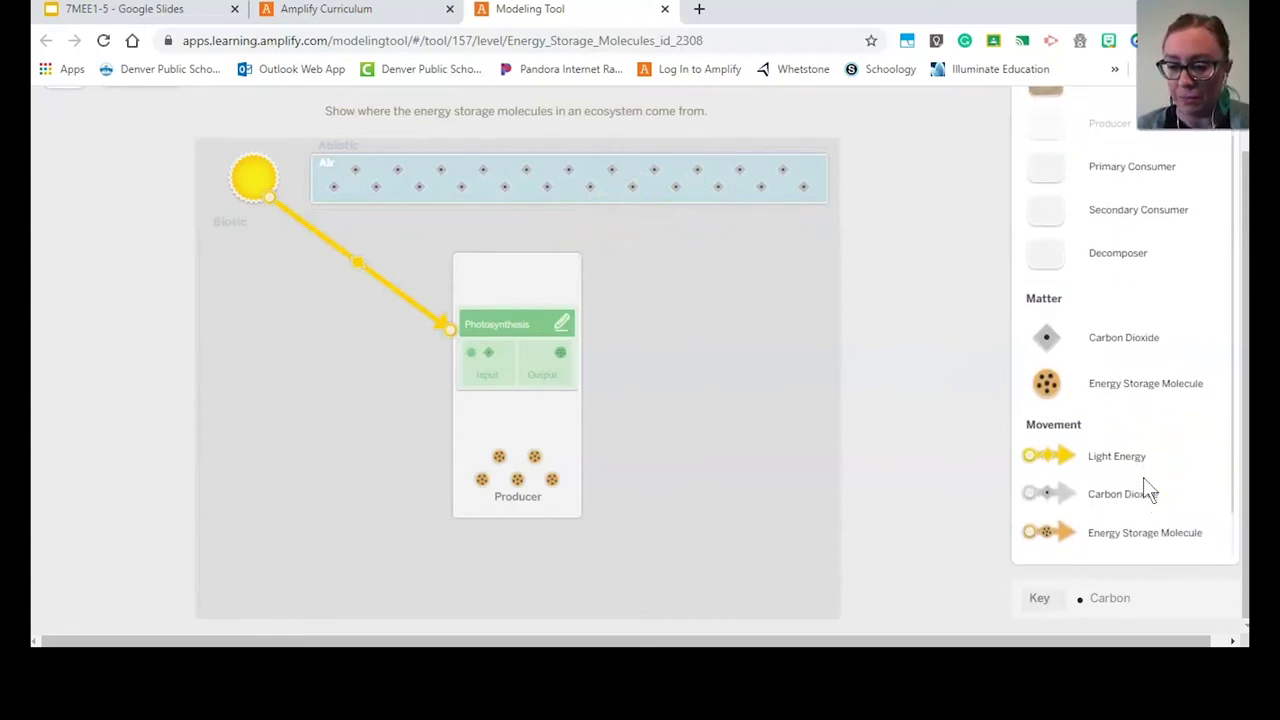
pyautogui.moveTo(1043, 514); pyautogui.dragTo(531, 263)
pyautogui.moveTo(625, 281); pyautogui.dragTo(507, 297)
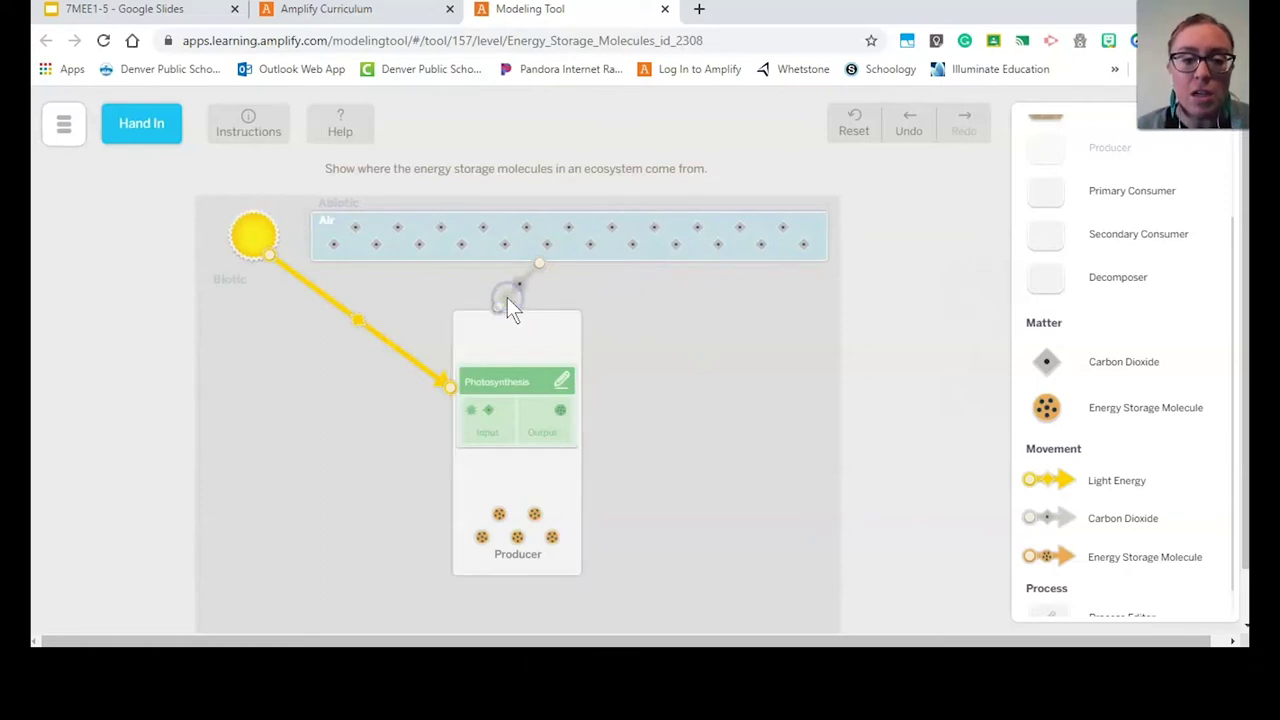
pyautogui.click(504, 301)
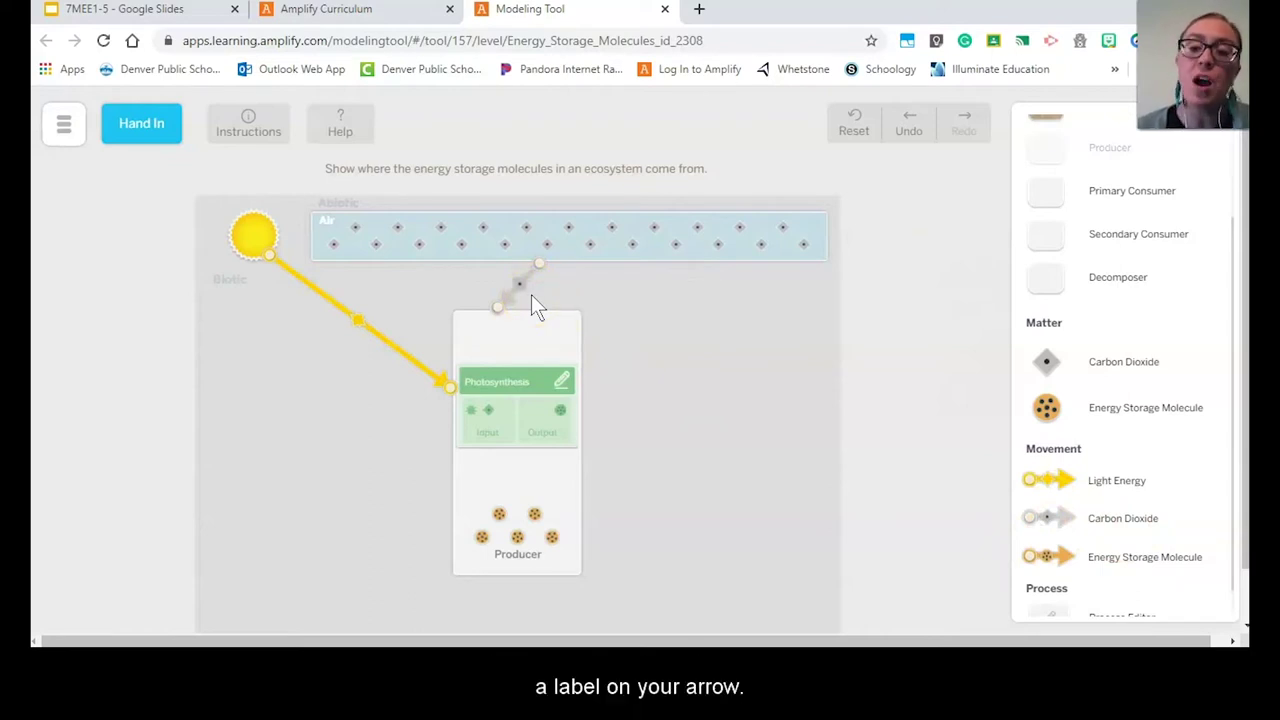
# - Review the modeling task's instructions for the goal and required items, closing them when done
pyautogui.scroll(-1, 776, 386)
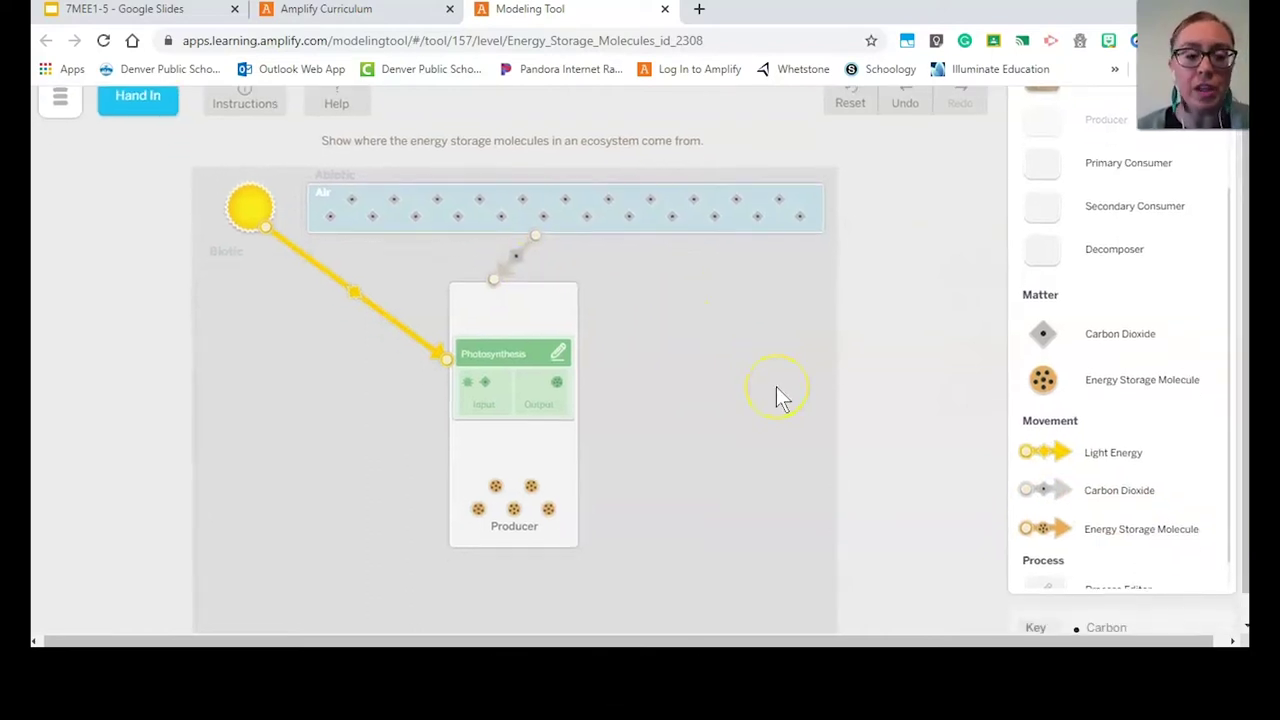
pyautogui.click(233, 112)
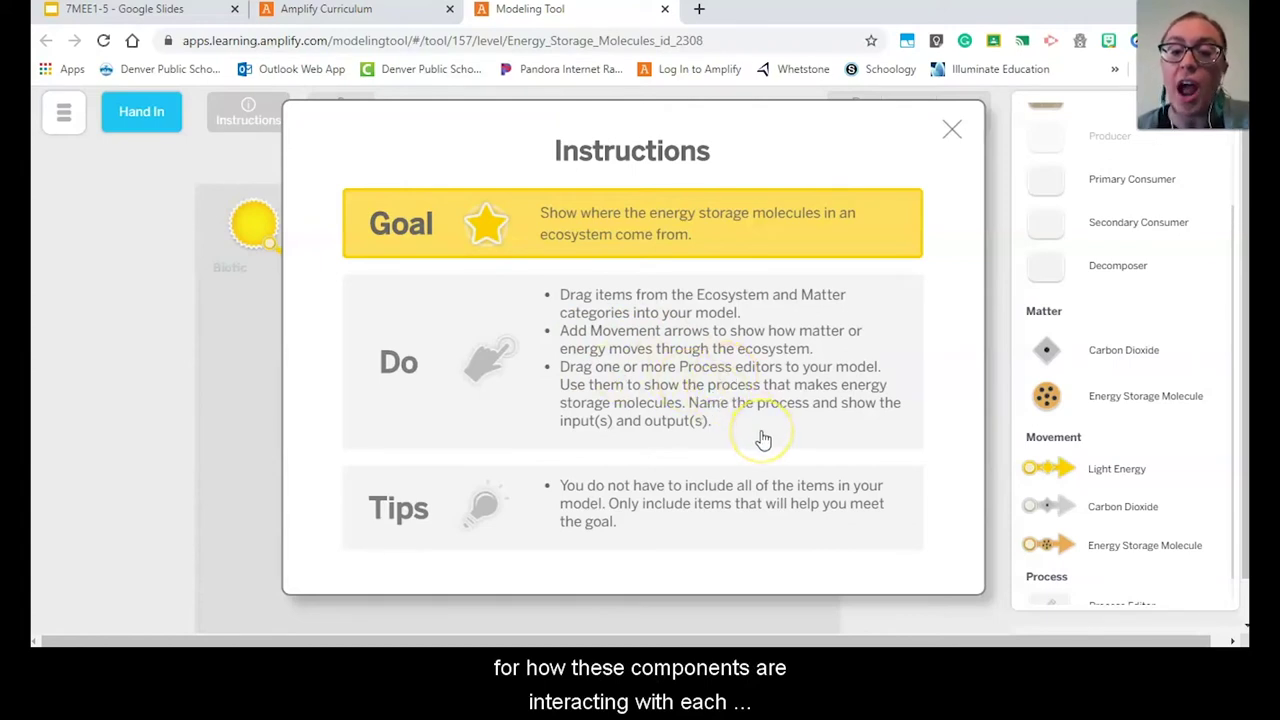
pyautogui.click(954, 131)
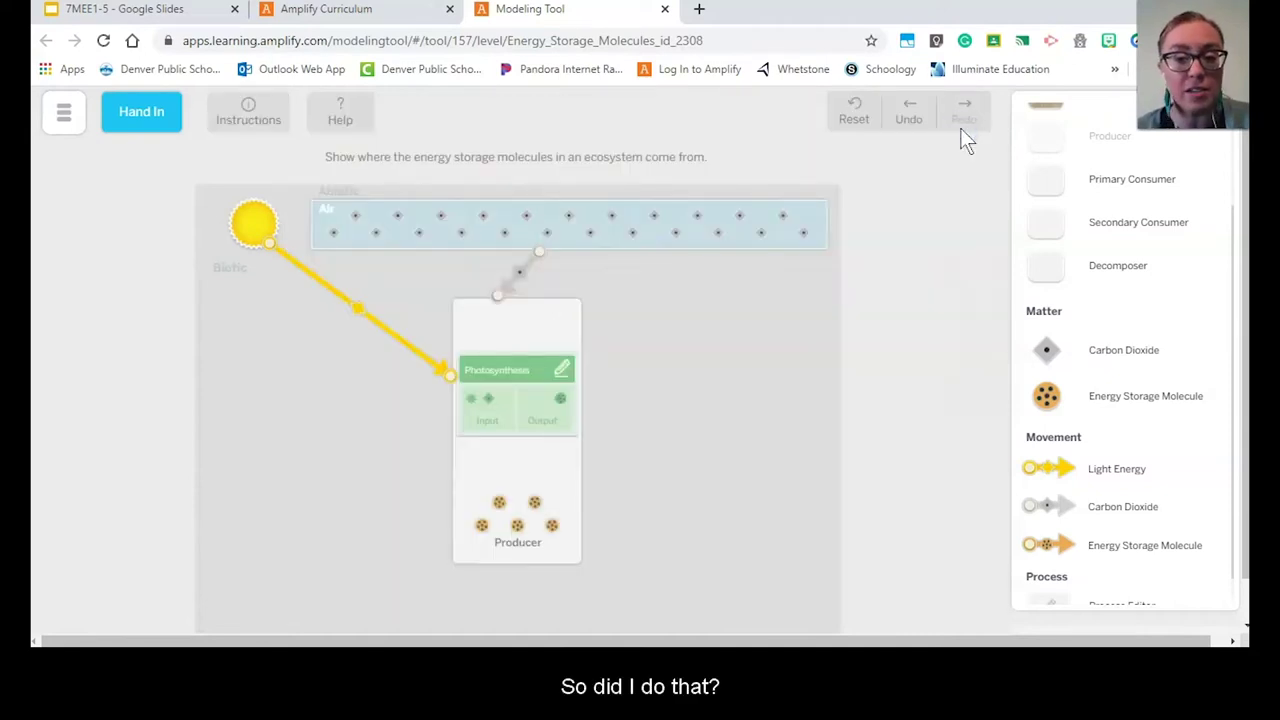